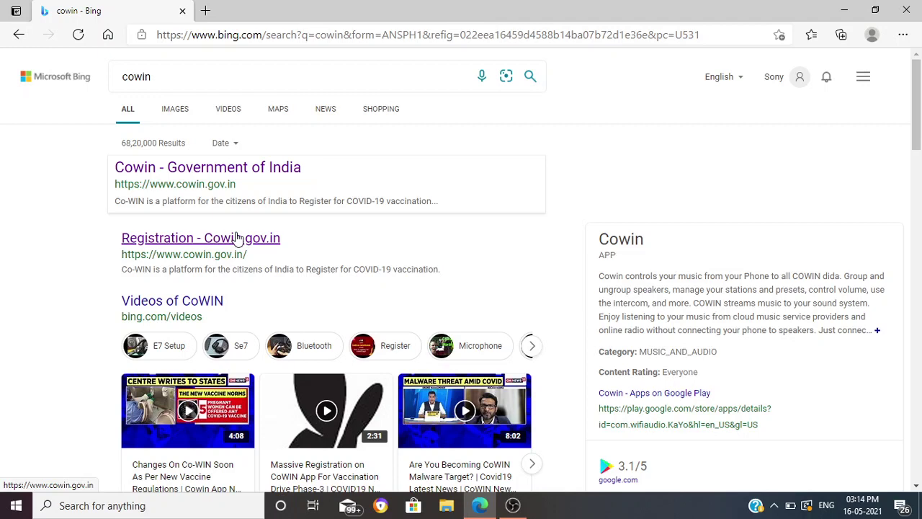
Open the official CoWIN site from the search results and go to Register/Sign In.
left_click(236, 237)
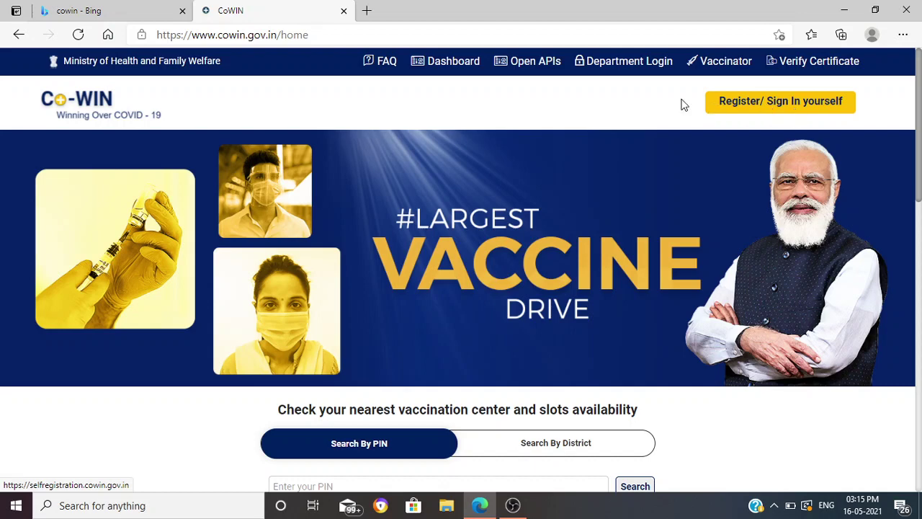
left_click(759, 107)
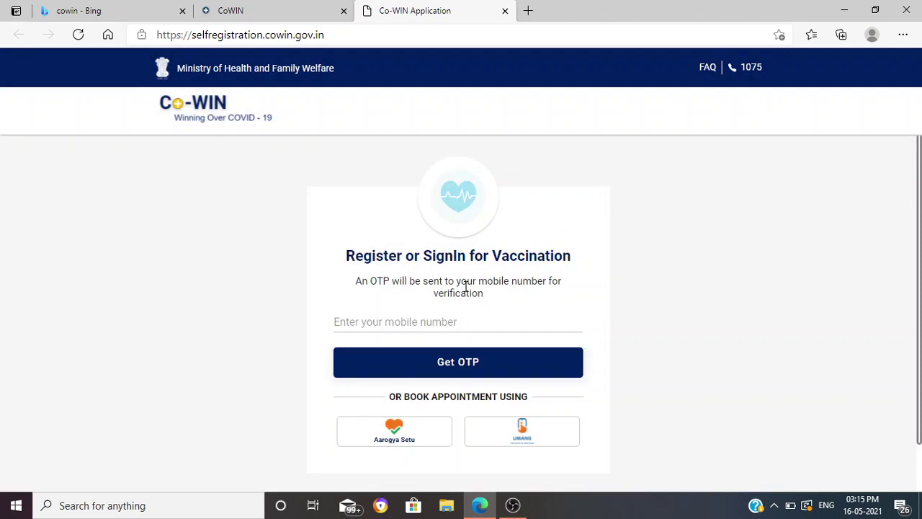
Enter the account's mobile number and request a one-time password.
left_click(388, 324)
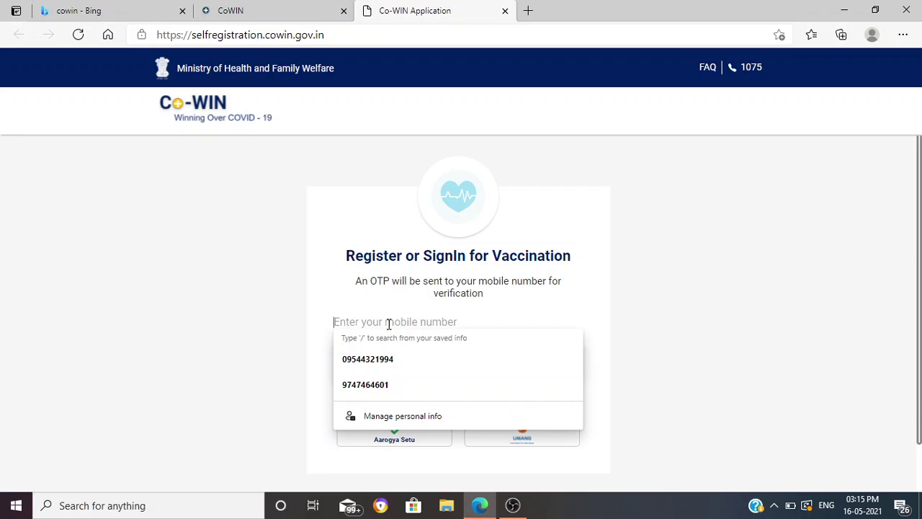
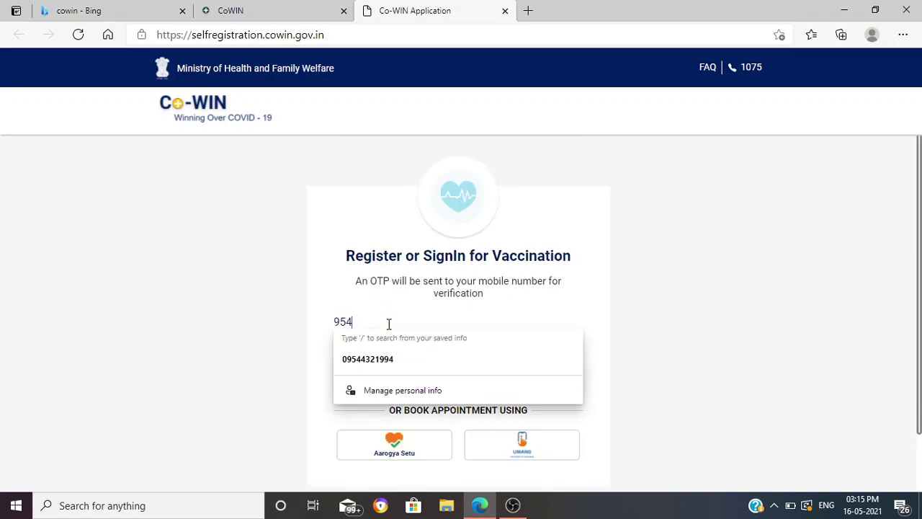
left_click(724, 302)
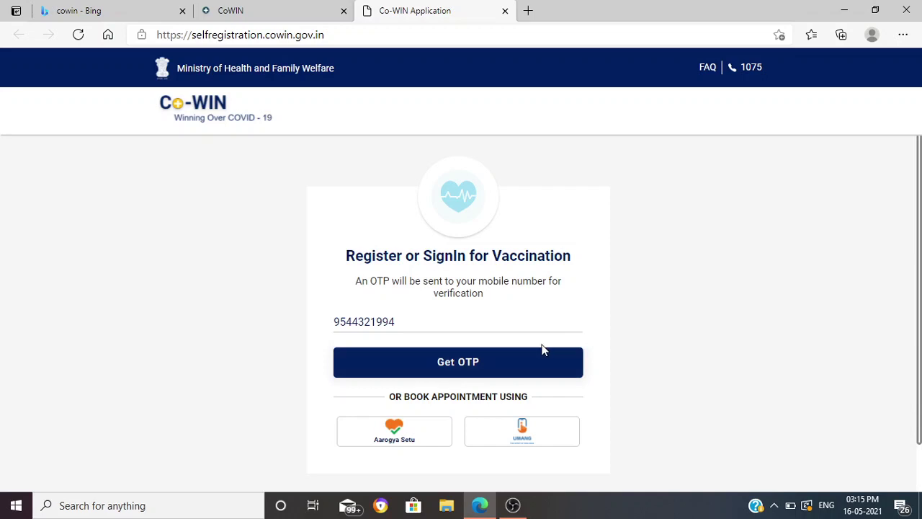
left_click(460, 362)
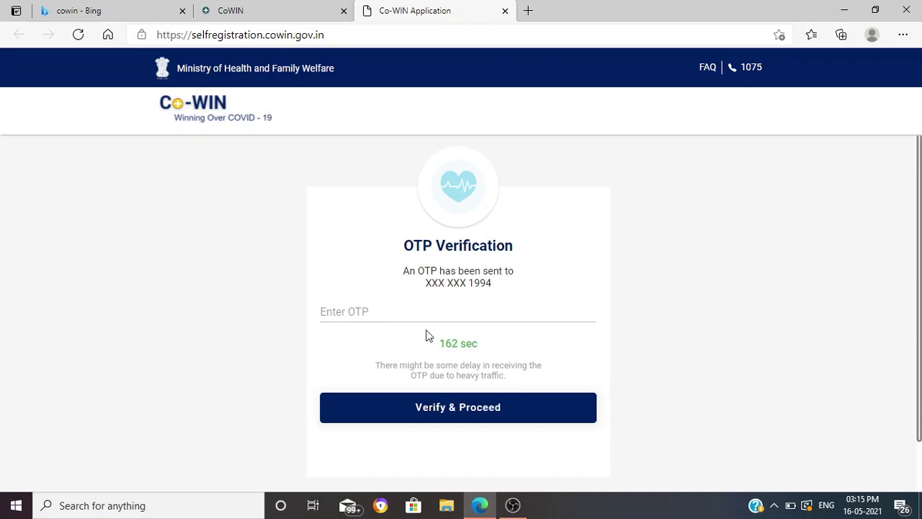
Enter the received OTP and verify it to sign in.
left_click(399, 316)
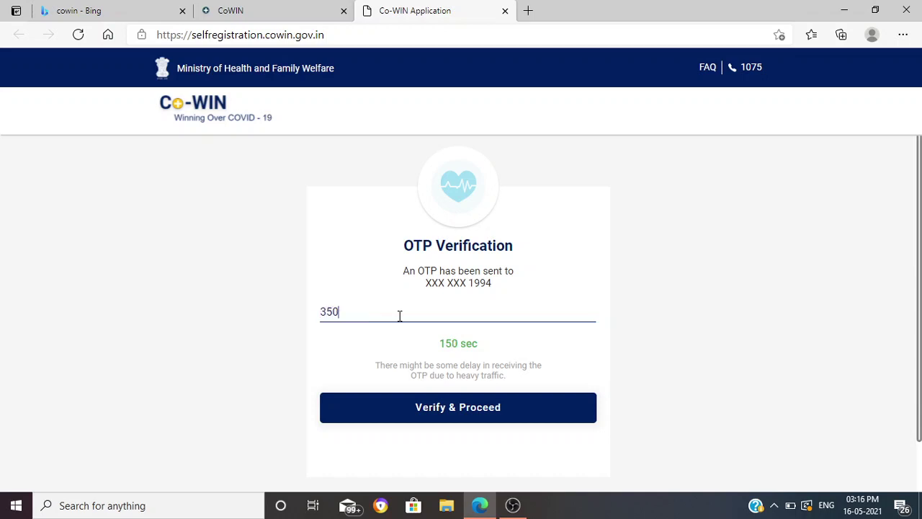
left_click(492, 407)
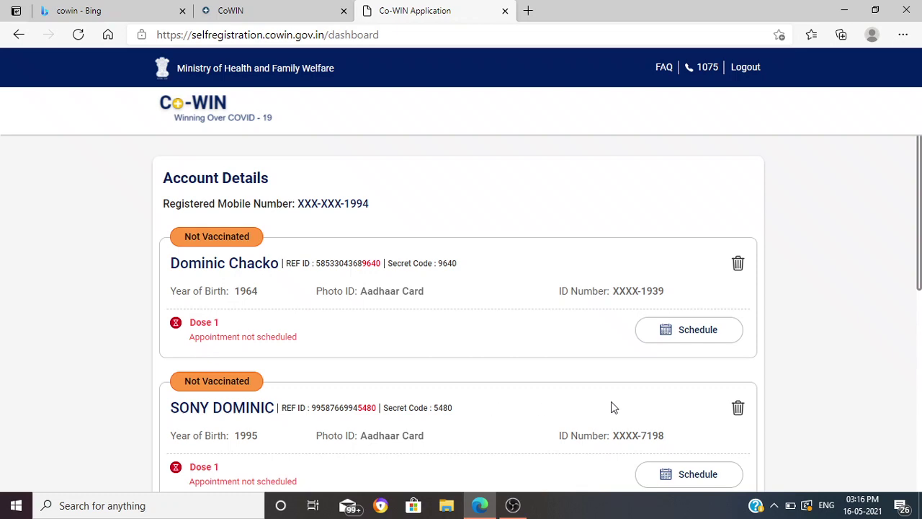
Open the + Add Member registration form from the account dashboard.
left_click(920, 319)
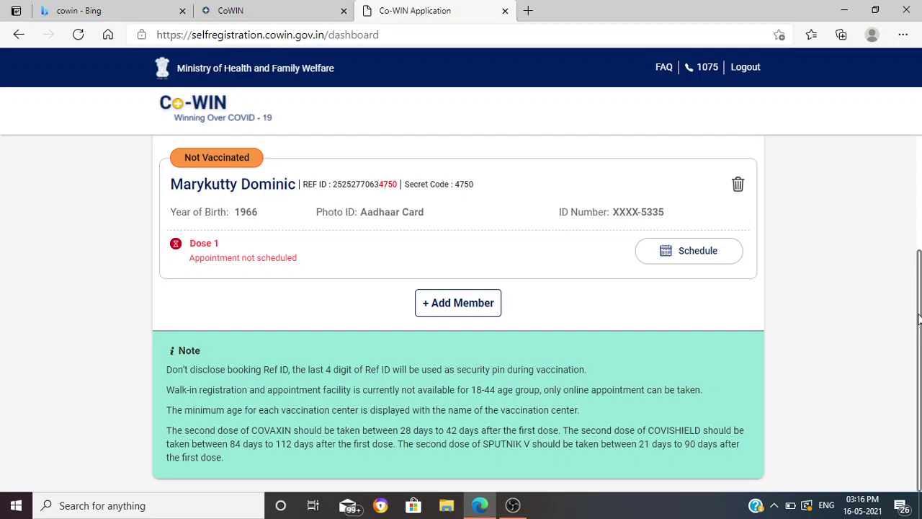
scroll(919, 319, "up", 4)
scroll(919, 319, "down", 2)
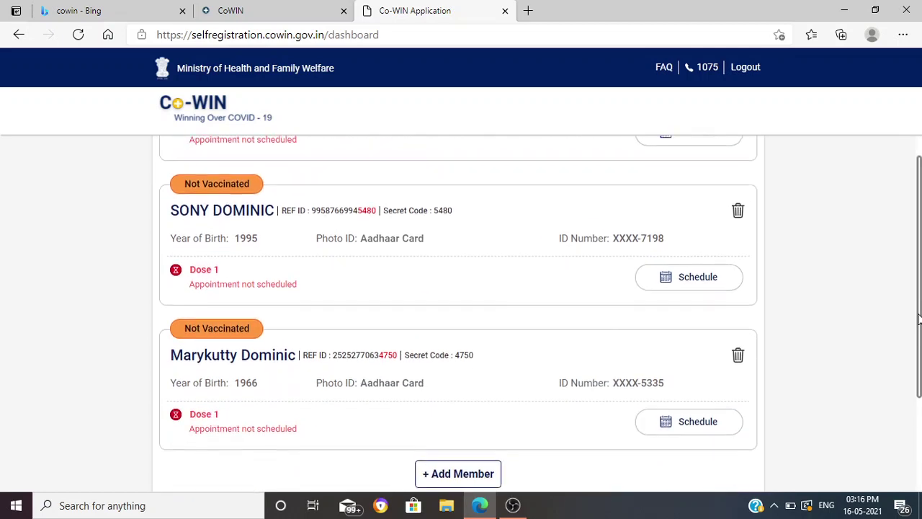
scroll(919, 319, "down", 3)
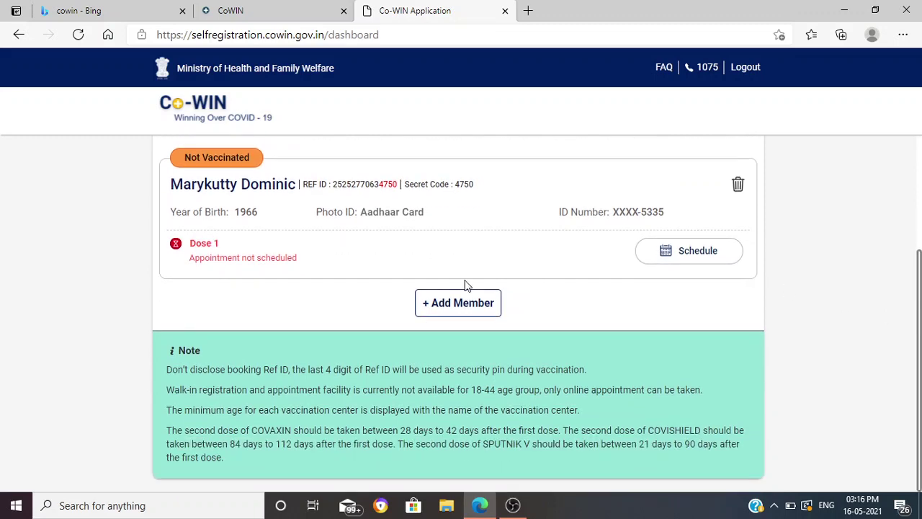
left_click(466, 304)
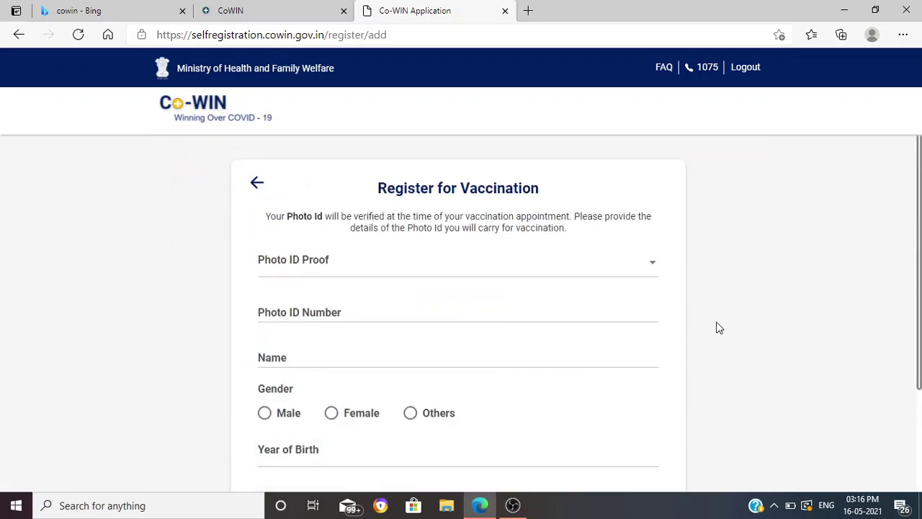
Choose Aadhaar Card as the new member's photo ID proof.
left_click(655, 271)
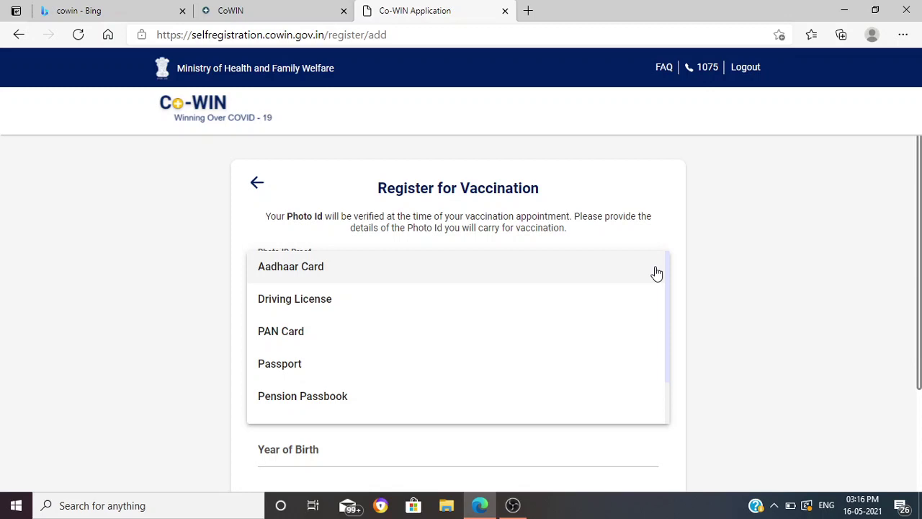
left_click(599, 273)
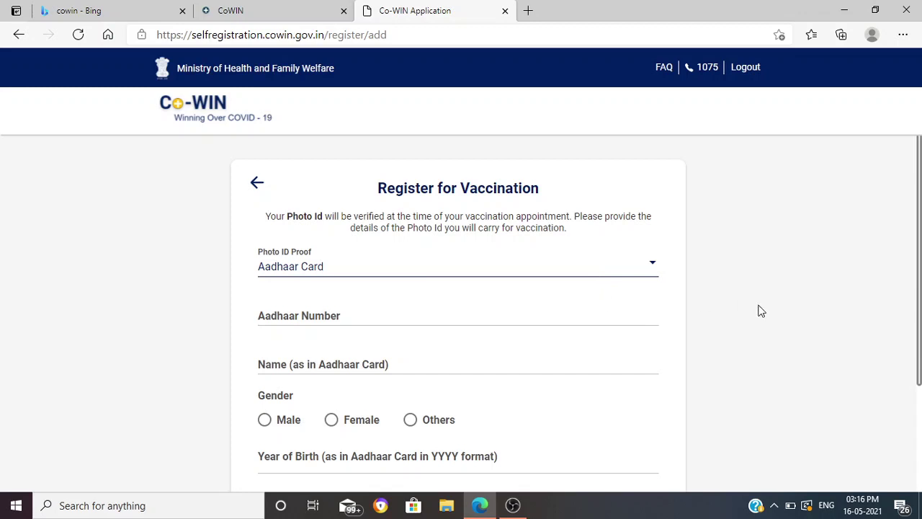
left_click(561, 310)
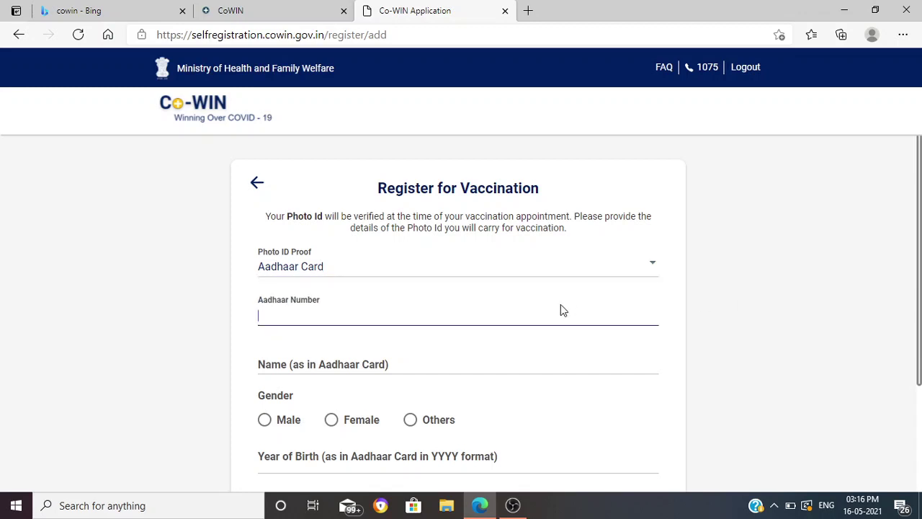
scroll(919, 411, "down", 2)
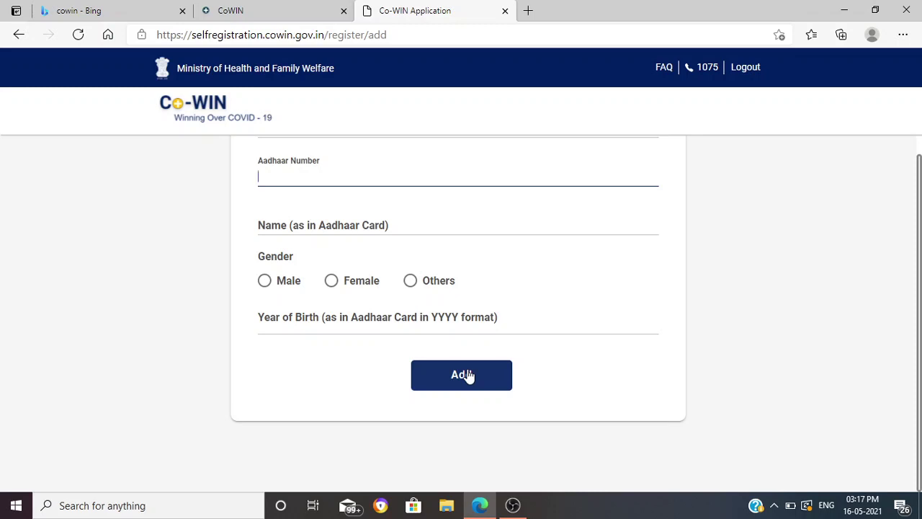
left_click(916, 156)
scroll(916, 152, "up", 2)
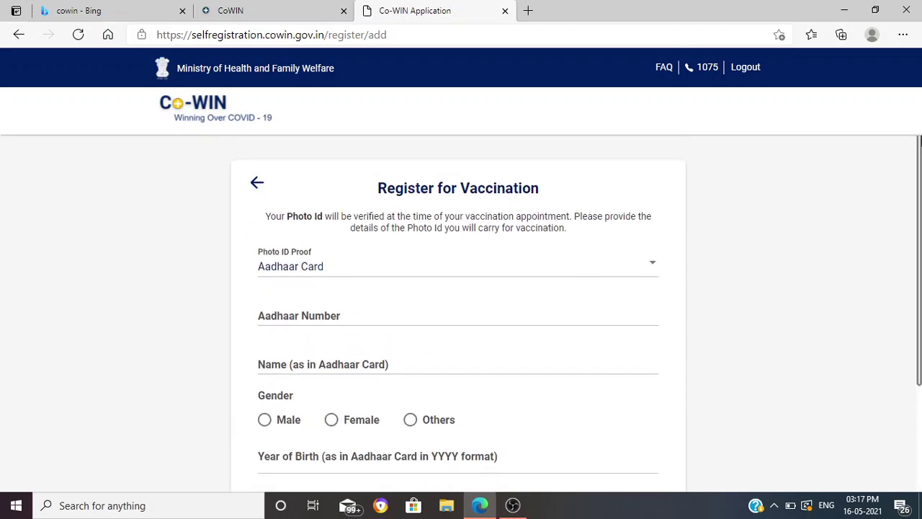
Return to the dashboard and schedule Dose 1 for the second member.
left_click(257, 182)
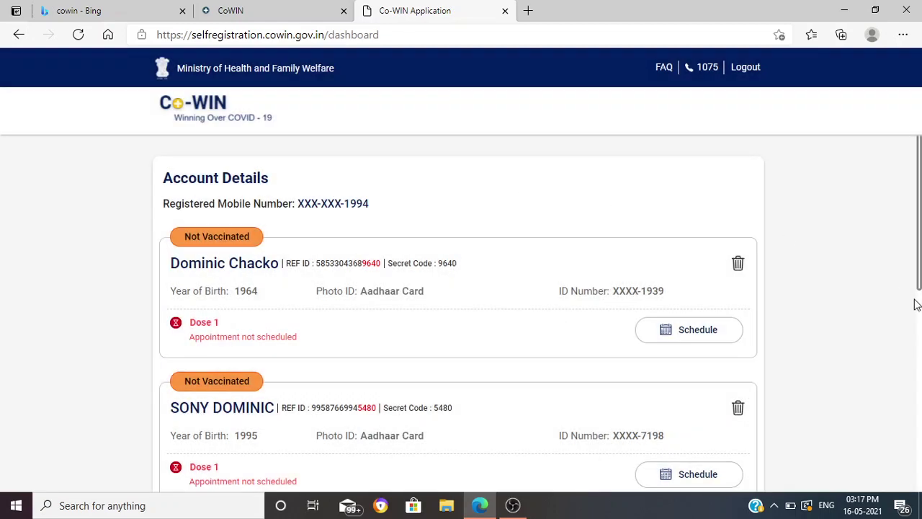
scroll(921, 381, "down", 5)
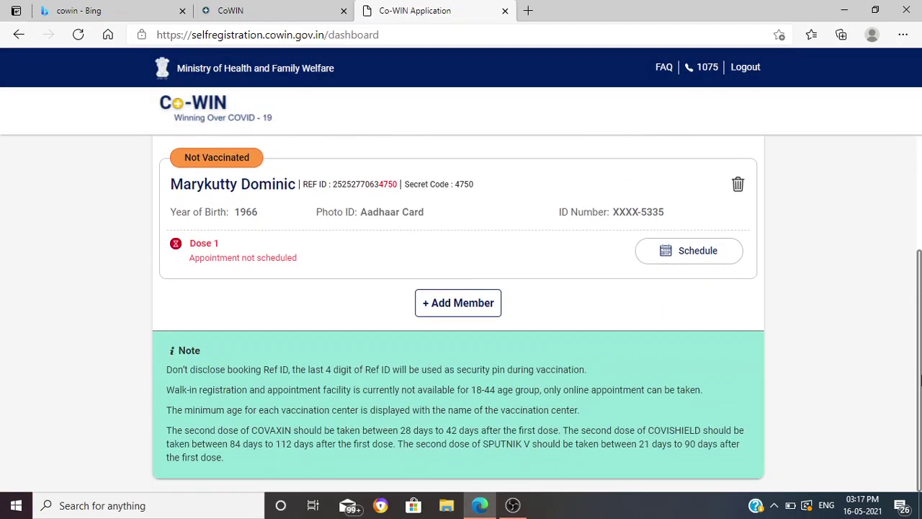
scroll(921, 380, "up", 3)
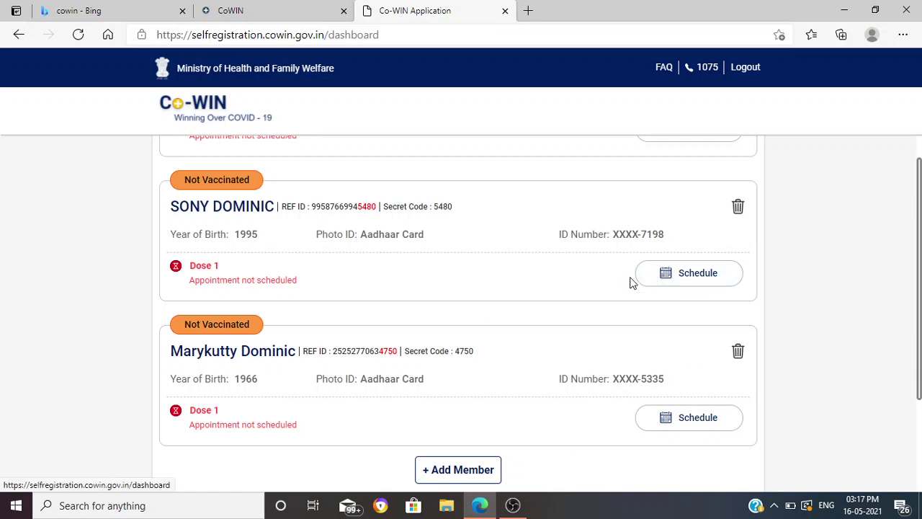
left_click(677, 286)
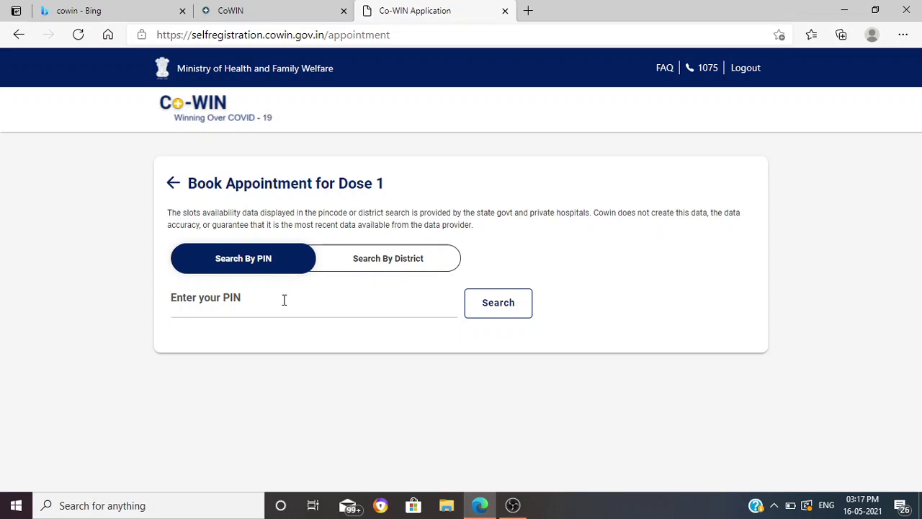
Switch to Search By District and select Kerala as the state.
left_click(428, 261)
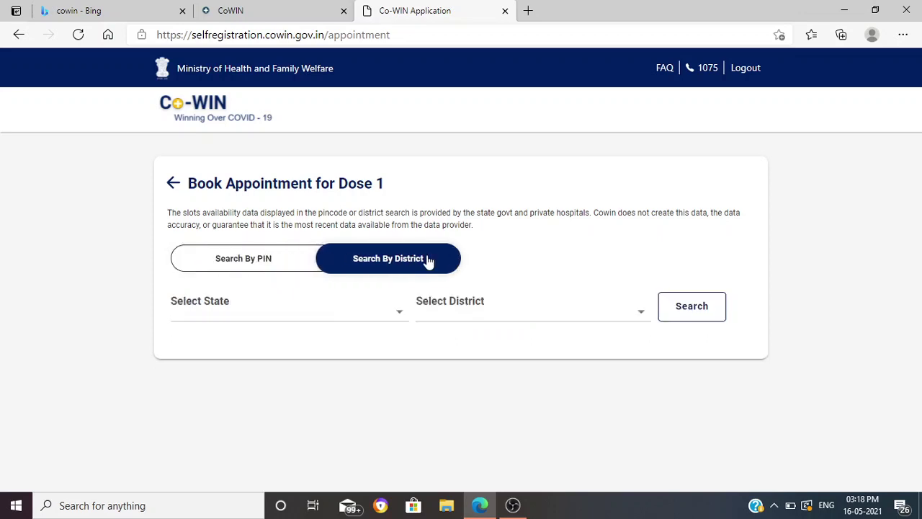
left_click(403, 317)
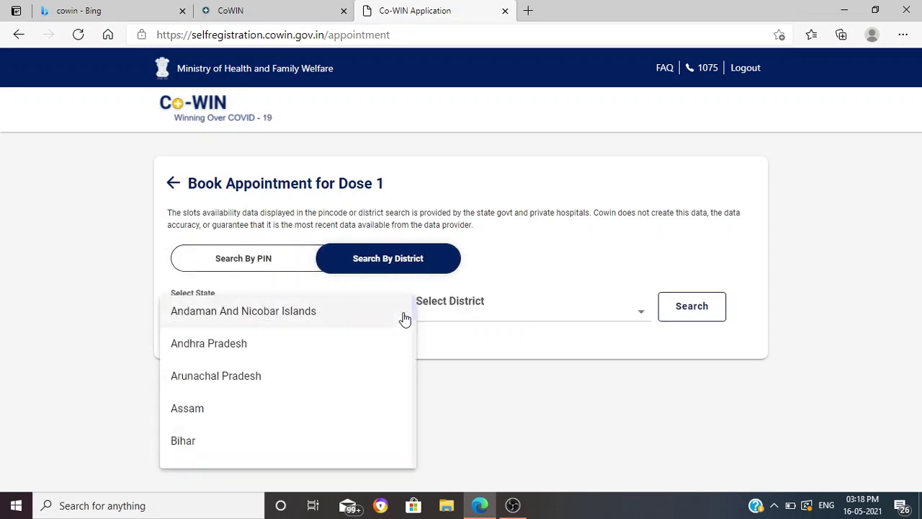
scroll(413, 340, "down", 3)
left_click(417, 354)
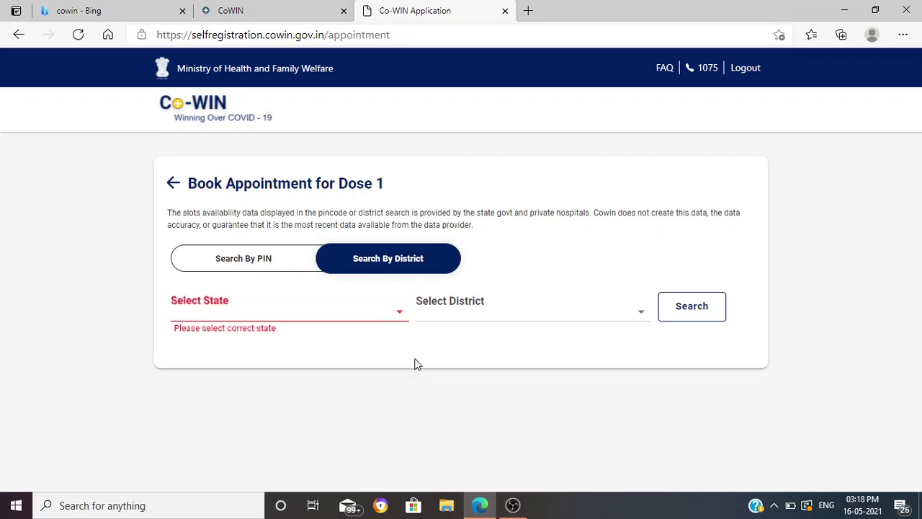
left_click(404, 310)
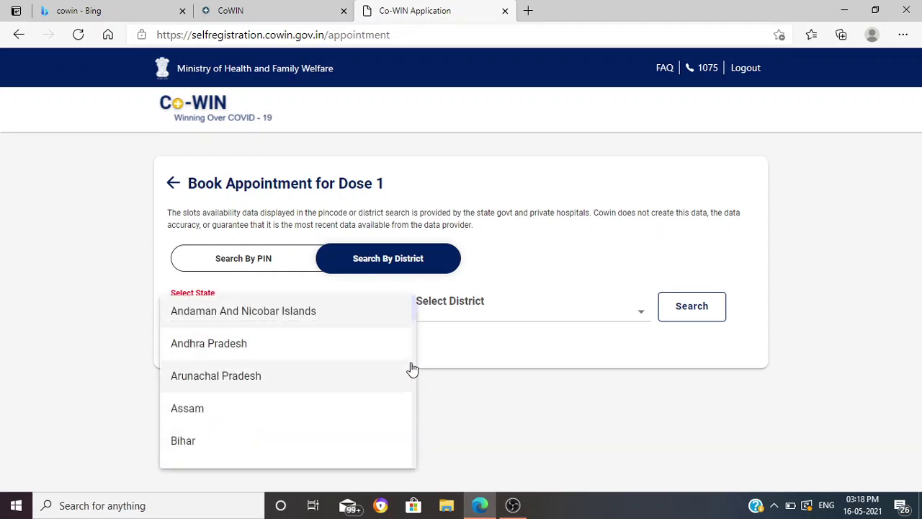
left_click(411, 373)
left_click(400, 310)
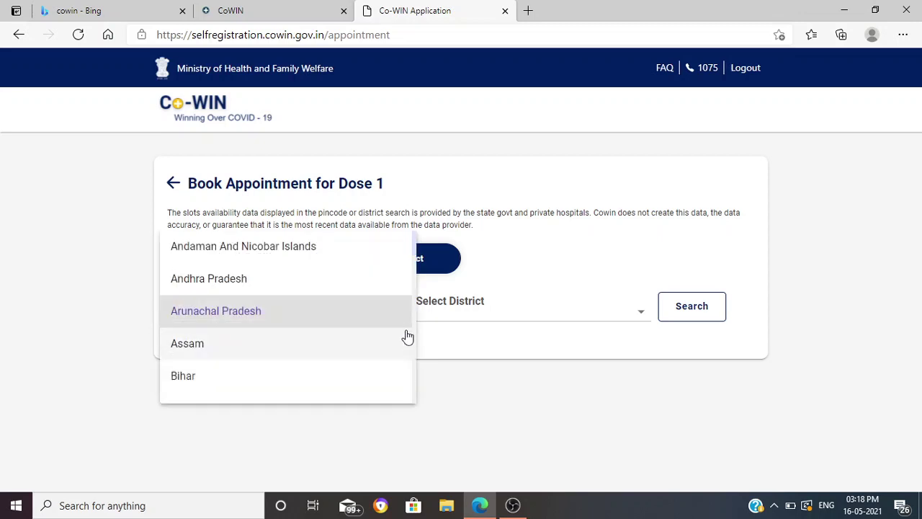
scroll(415, 341, "down", 1)
scroll(416, 340, "down", 10)
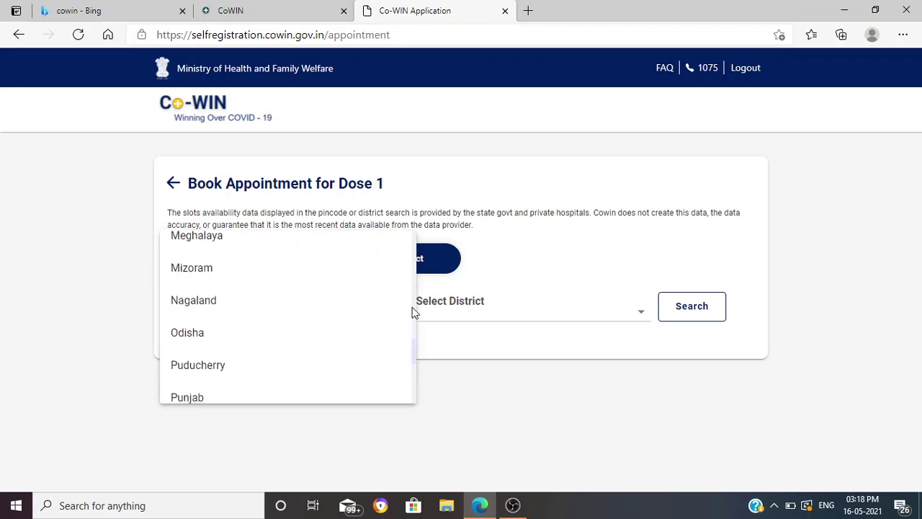
scroll(414, 308, "up", 4)
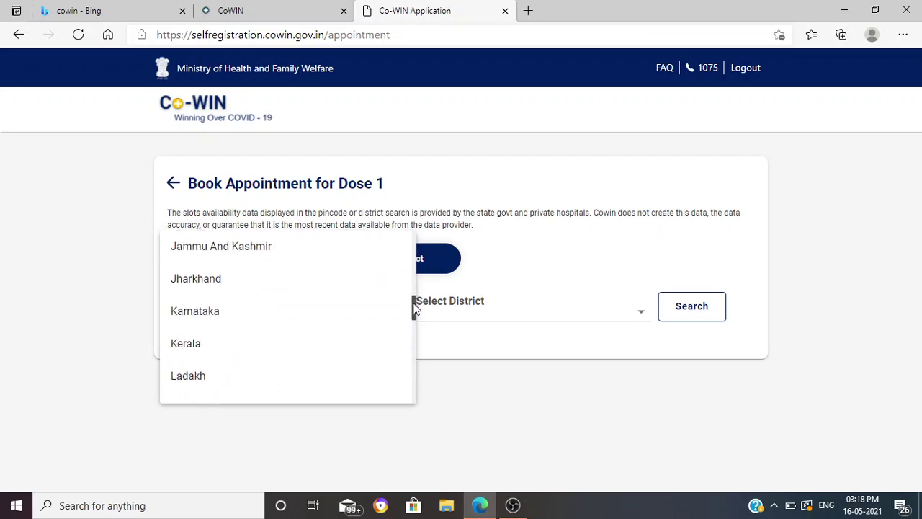
left_click(323, 339)
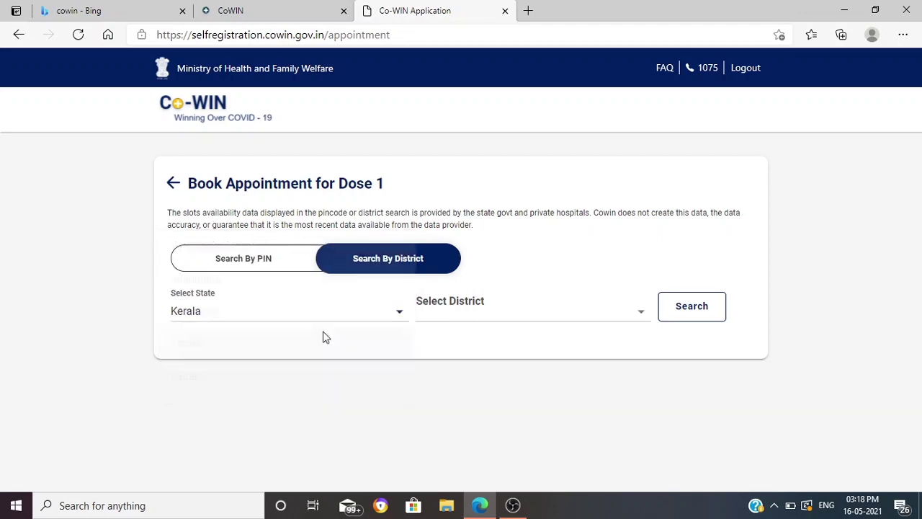
Pick Kottayam district and search for Dose 1 slots.
left_click(641, 314)
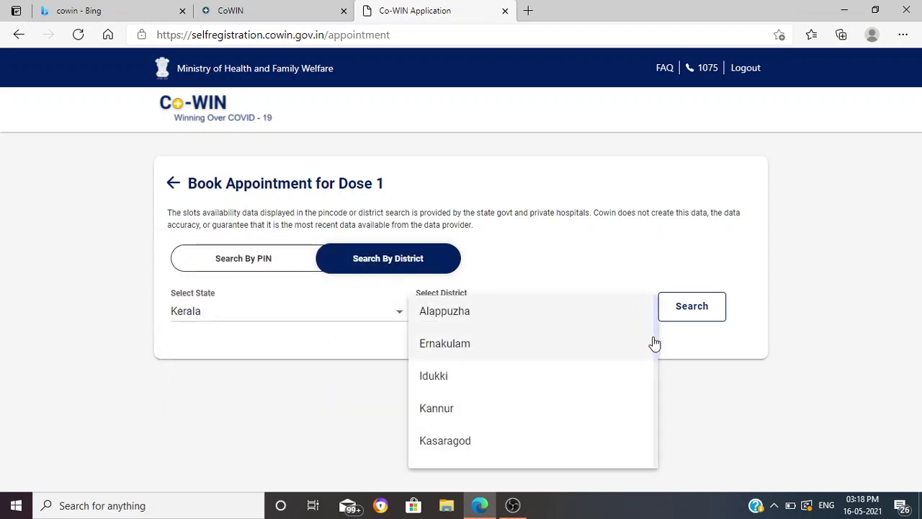
left_click_drag(654, 344, 615, 411)
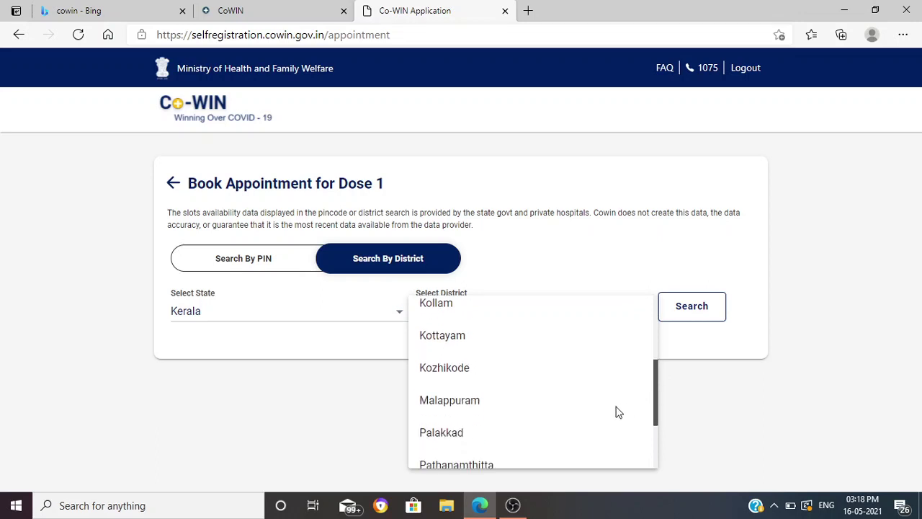
left_click(562, 344)
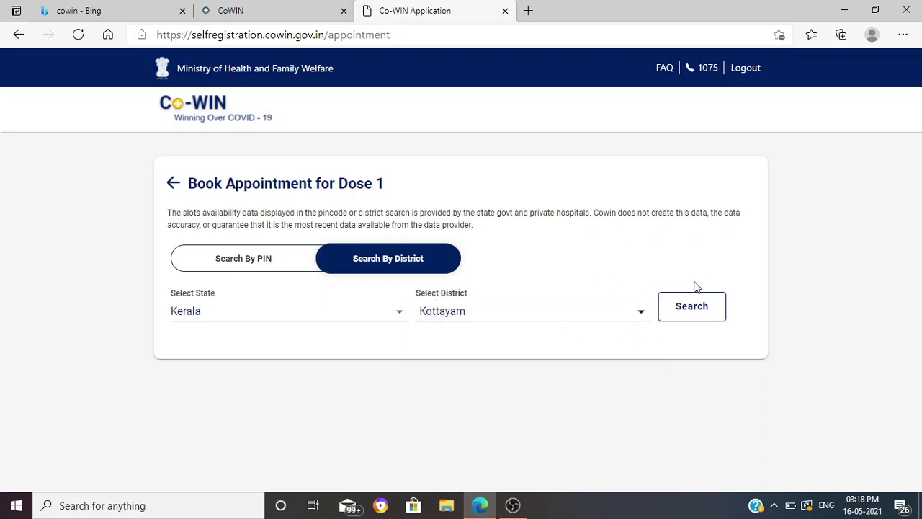
left_click(690, 307)
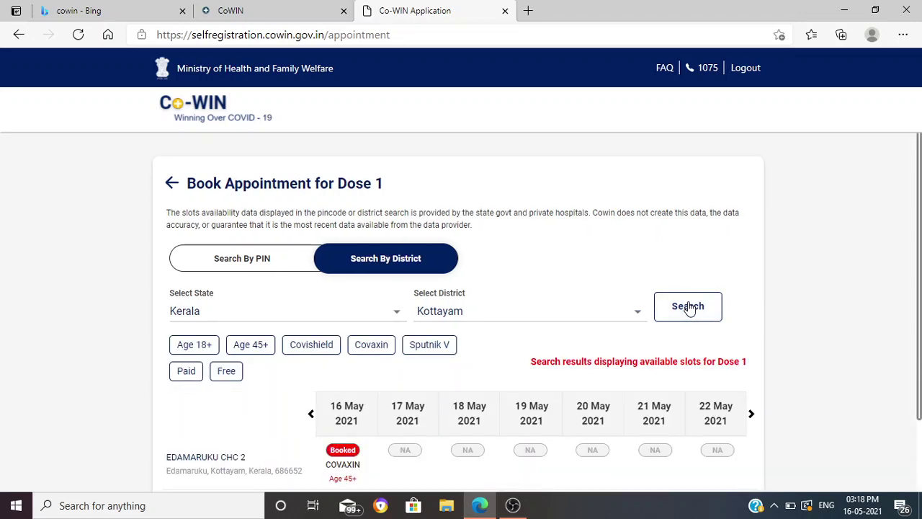
Review the EDAMARUKU CHC 2 slot results, then log out of CoWIN.
scroll(920, 451, "down", 2)
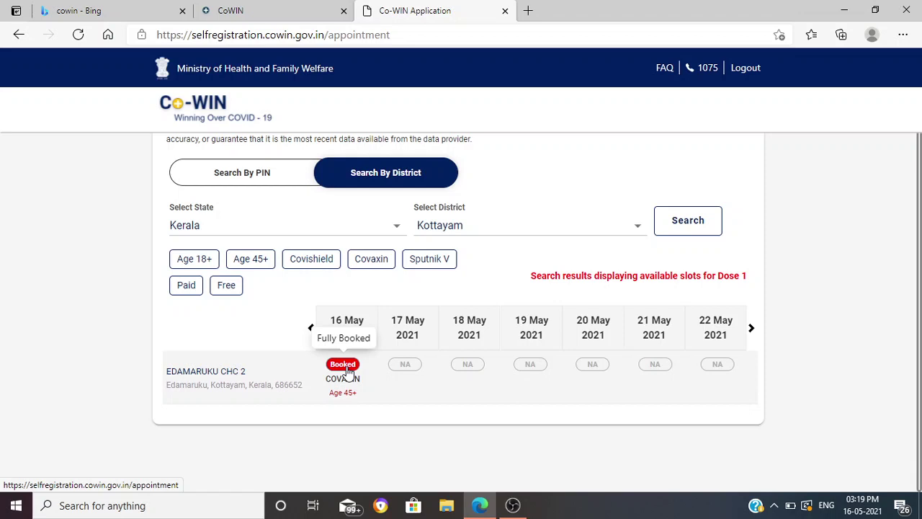
left_click(745, 69)
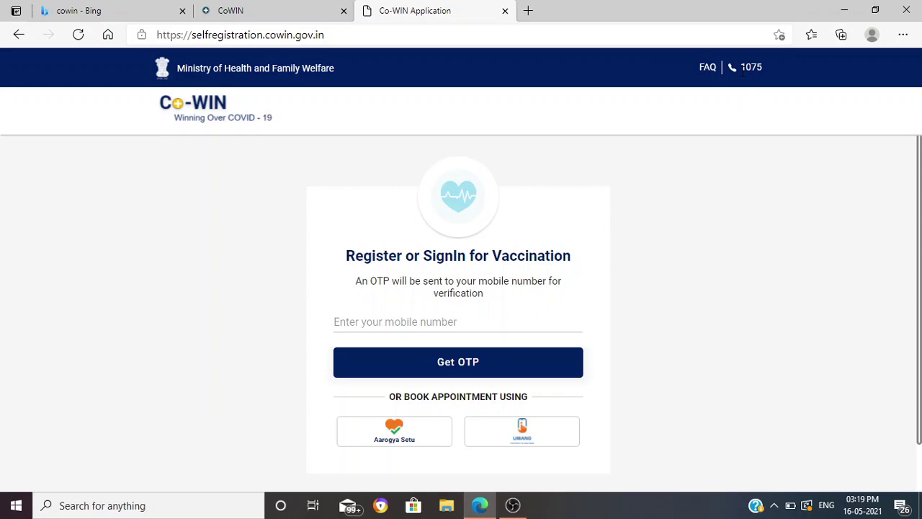